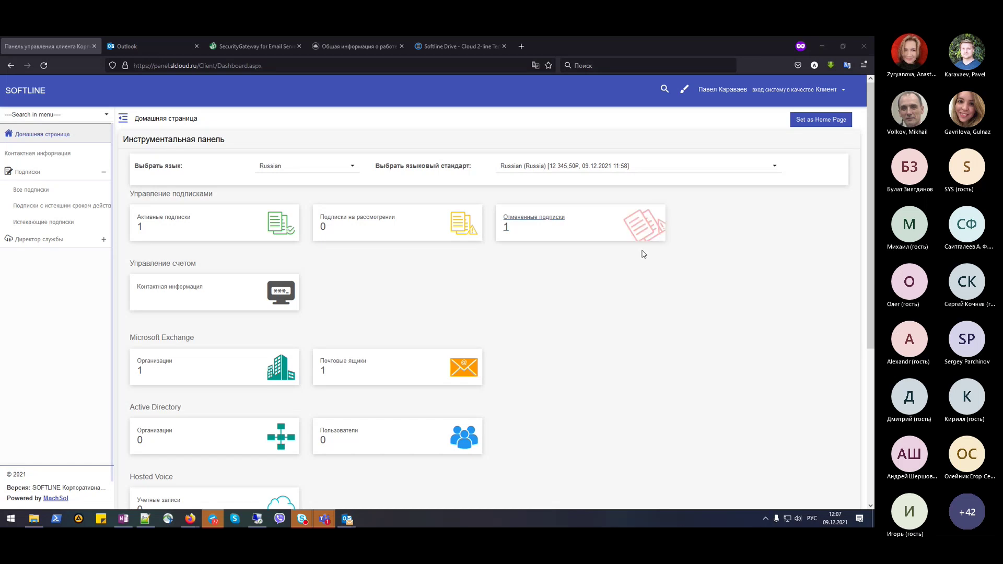
Open management of the demoslcloud Microsoft Exchange subscription and show its mailbox list
{"action": "scroll", "coordinate": [668, 286], "scroll_direction": "down", "scroll_amount": 2}
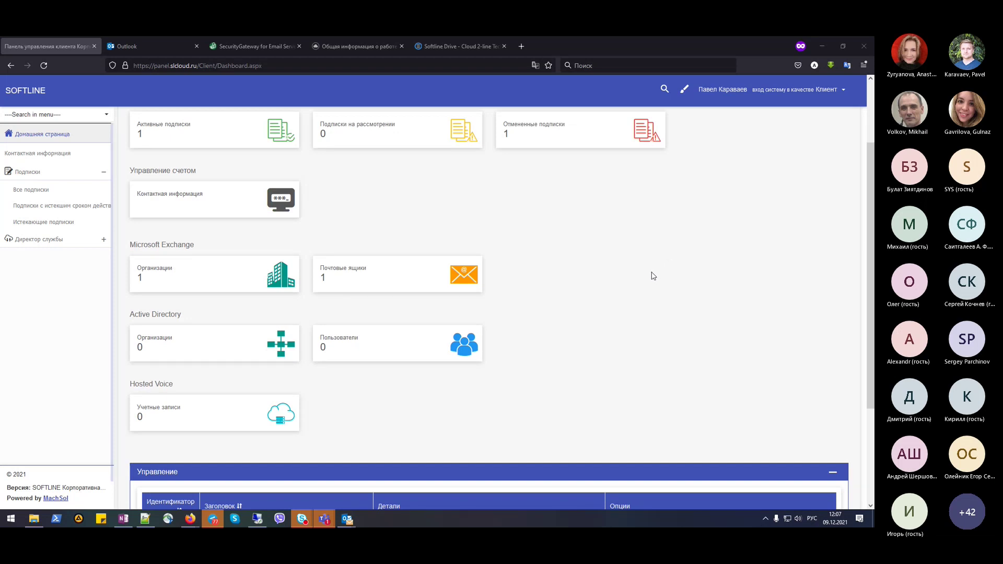
{"action": "scroll", "coordinate": [655, 276], "scroll_direction": "down", "scroll_amount": 5}
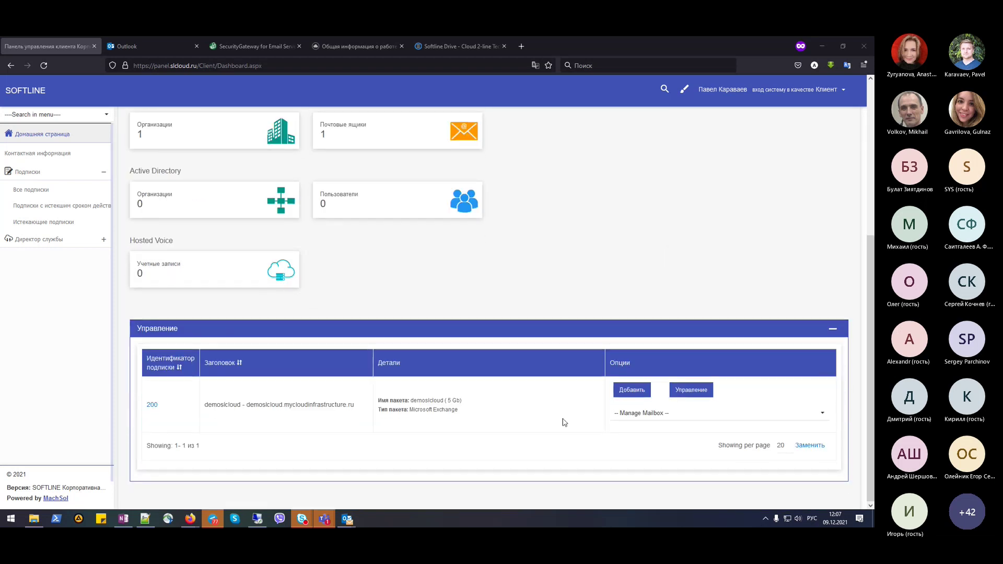
{"action": "left_click", "coordinate": [692, 392]}
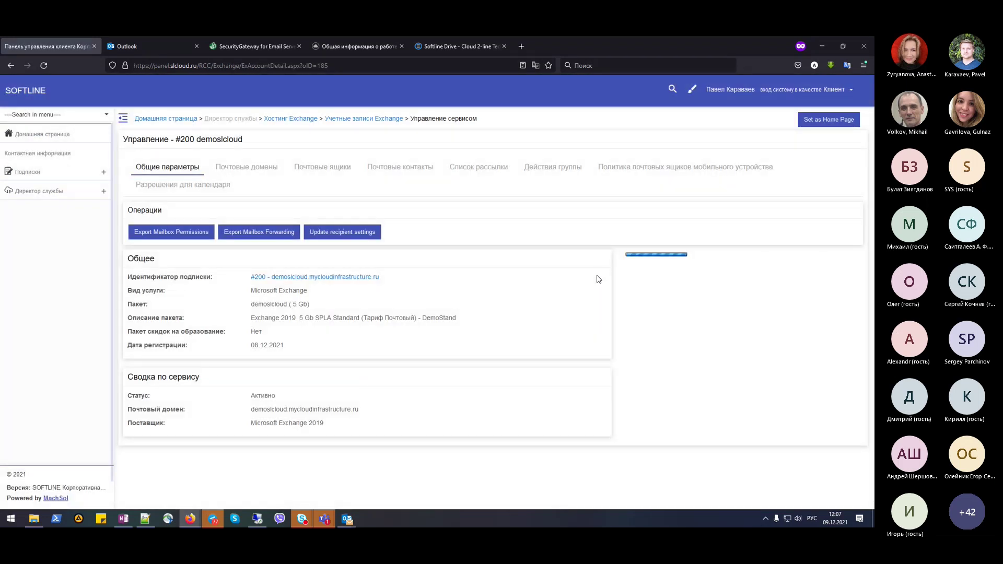
{"action": "left_click", "coordinate": [315, 167]}
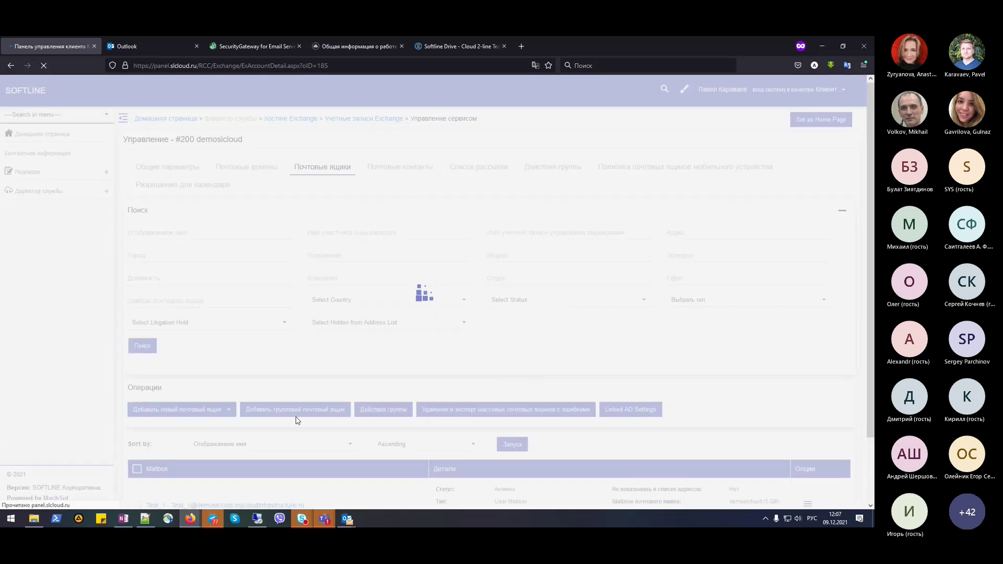
{"action": "scroll", "coordinate": [292, 413], "scroll_direction": "down", "scroll_amount": 2}
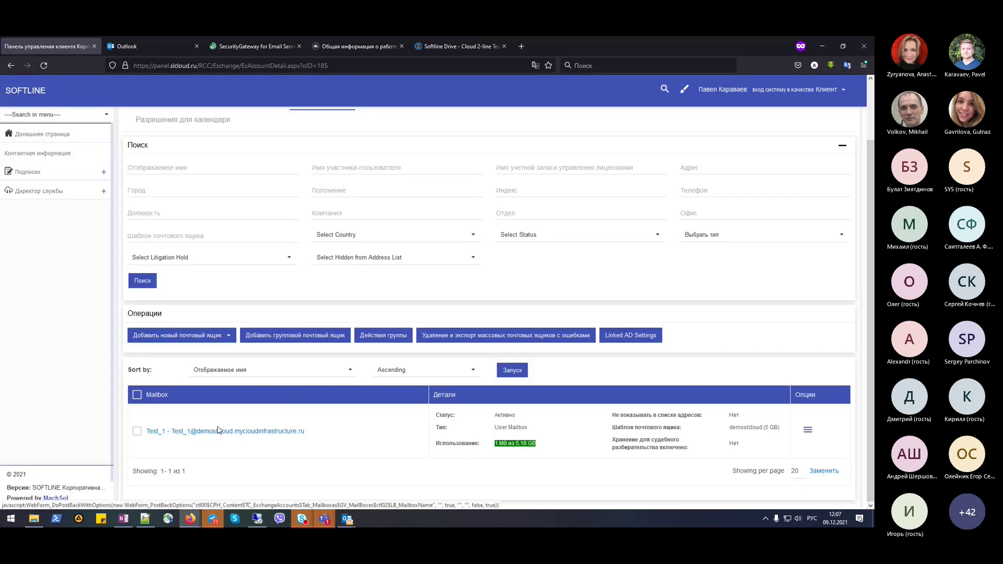
Open the form for adding a new mailbox, view its Active Directory user activation options, and open the mail contacts section
{"action": "left_click", "coordinate": [208, 335]}
{"action": "left_click", "coordinate": [206, 353]}
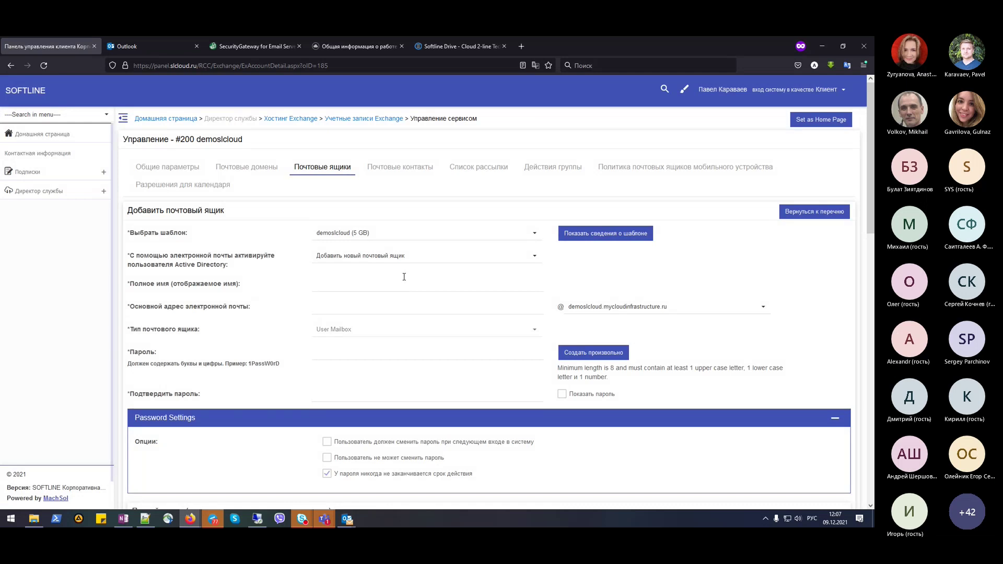
{"action": "left_click", "coordinate": [403, 256]}
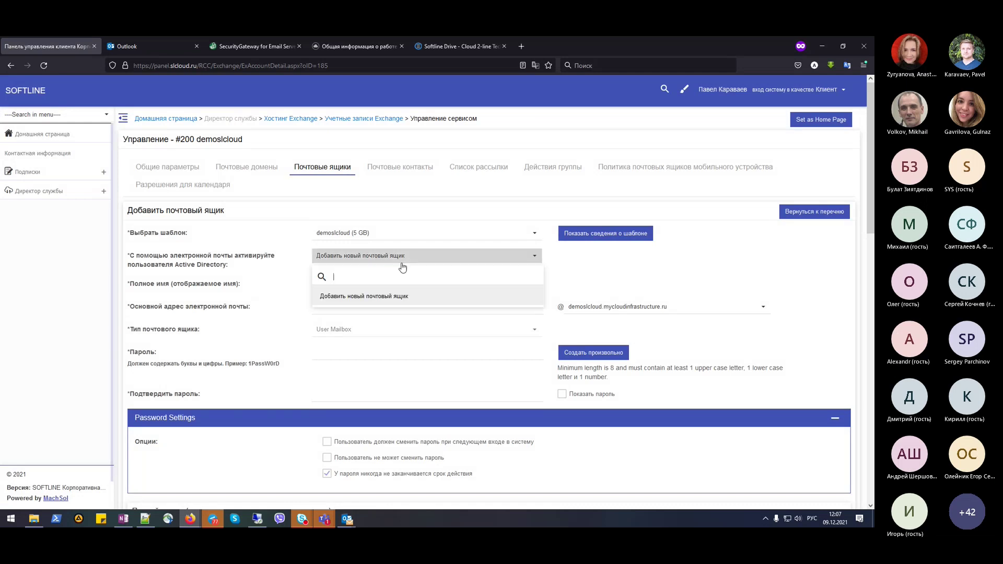
{"action": "left_click", "coordinate": [559, 272]}
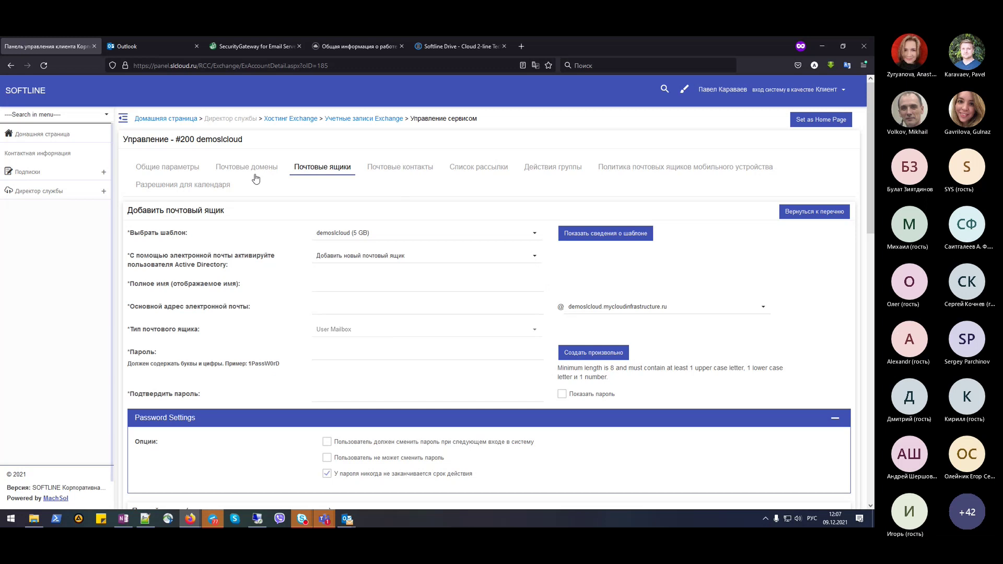
{"action": "left_click", "coordinate": [389, 177]}
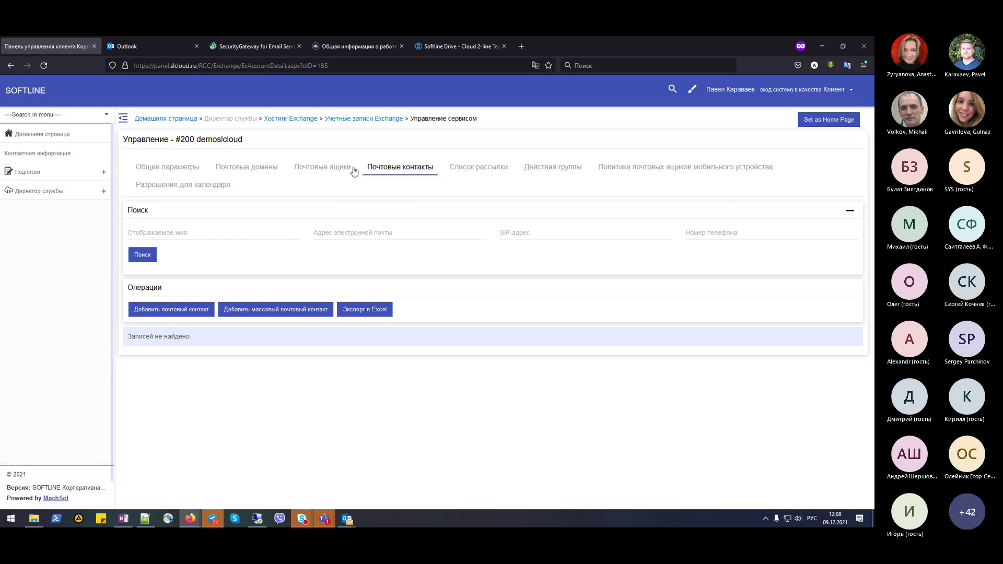
Return to the mailbox list, open the Test_1 mailbox's general parameters, and view the available mailbox templates
{"action": "left_click", "coordinate": [331, 168]}
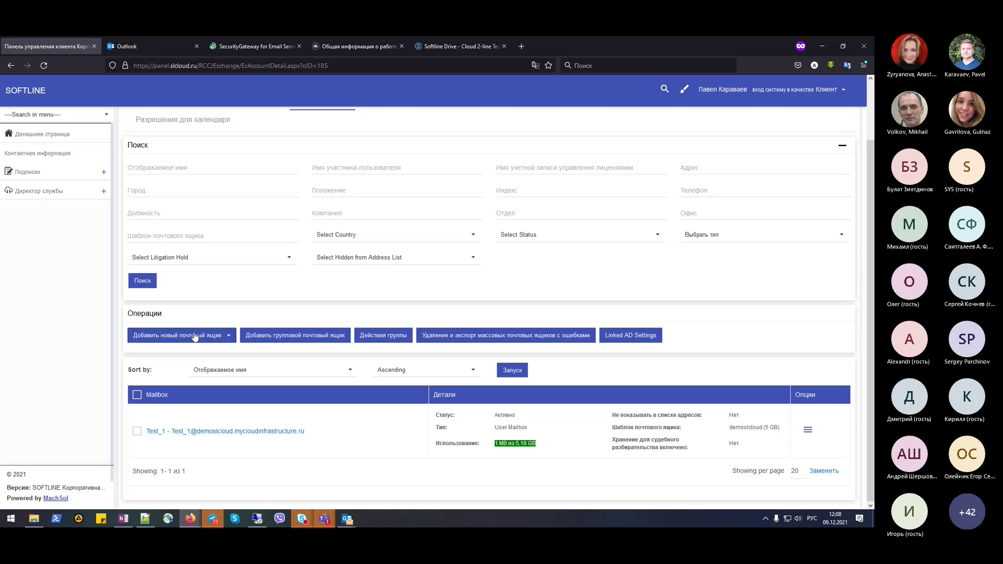
{"action": "left_click", "coordinate": [251, 435]}
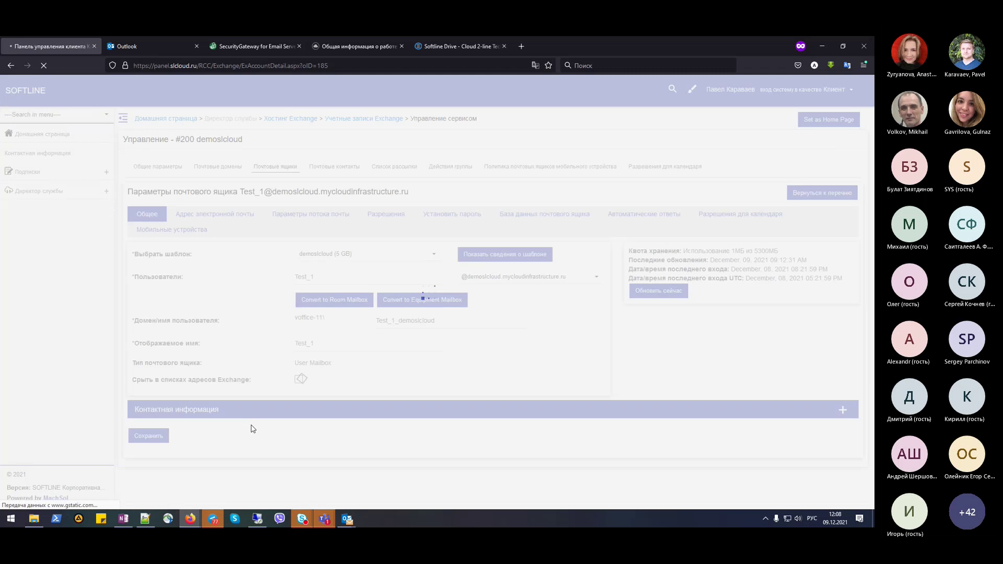
{"action": "left_click", "coordinate": [339, 274]}
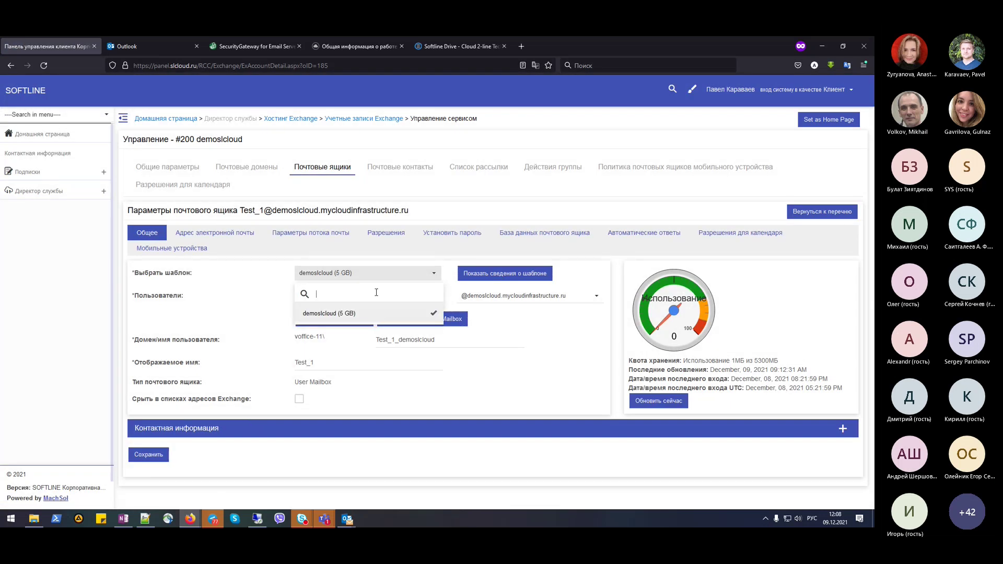
{"action": "left_click", "coordinate": [444, 264]}
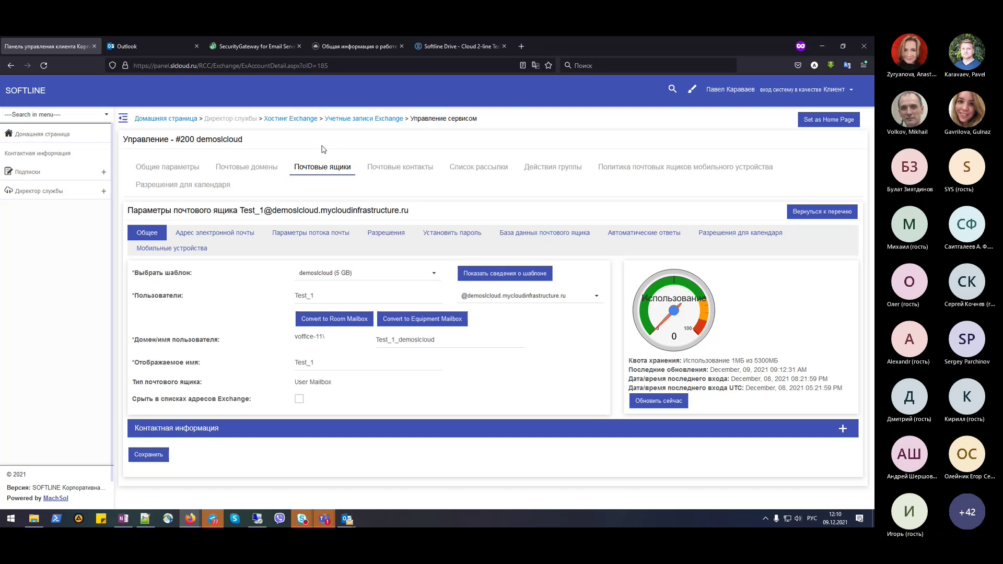
Switch to SecurityGateway and open the Outbreak Protection settings in the spam protection section of Security
{"action": "left_click", "coordinate": [254, 48]}
{"action": "left_click", "coordinate": [423, 208]}
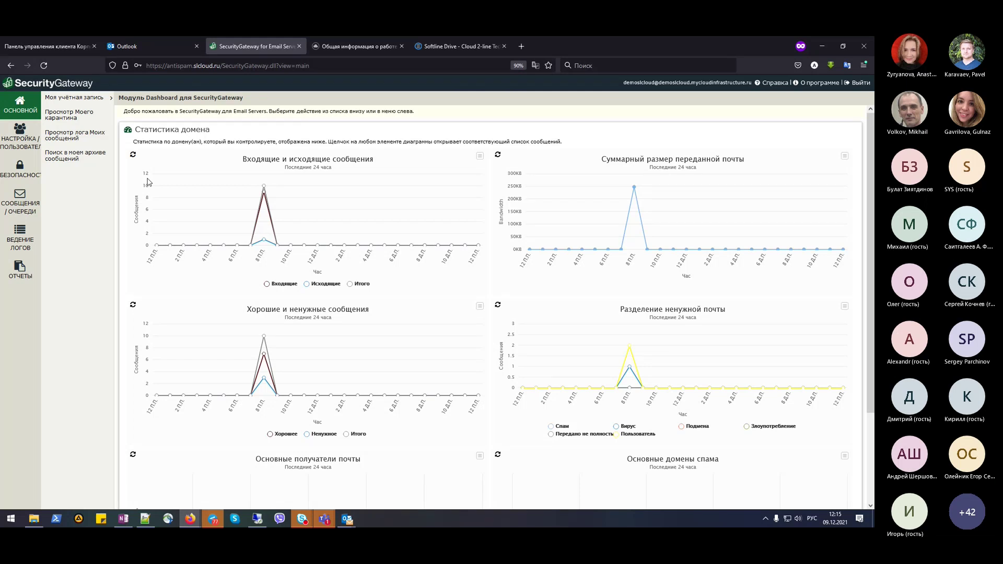
{"action": "left_click", "coordinate": [29, 174]}
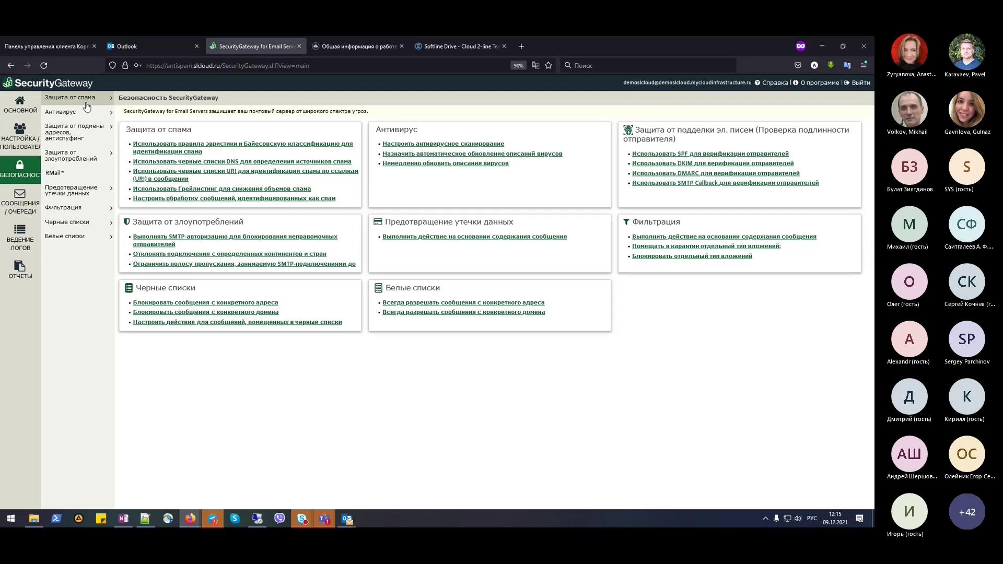
{"action": "left_click", "coordinate": [88, 106]}
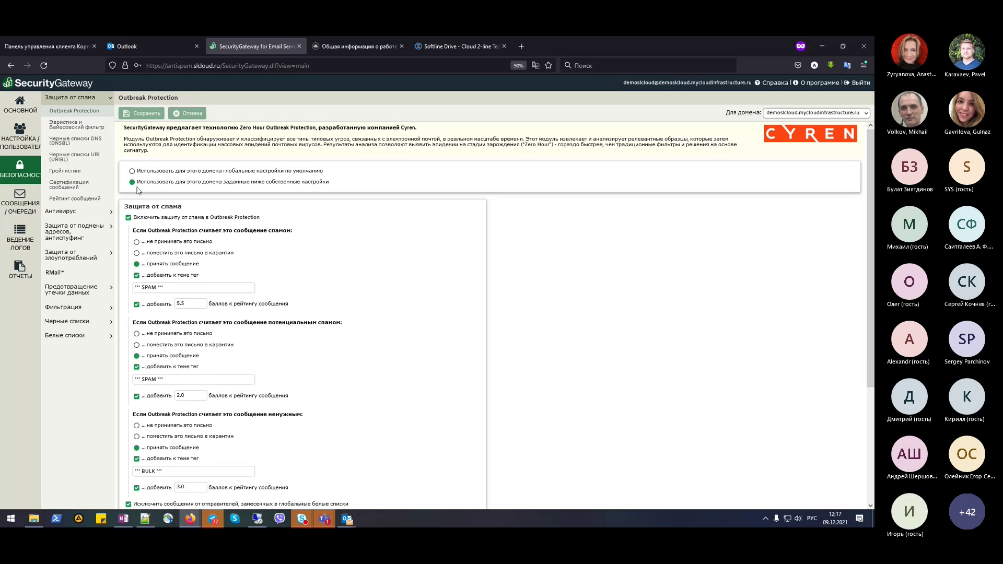
Open the antivirus scanning settings and review the configuration, quarantine and exclusion options
{"action": "left_click", "coordinate": [111, 214]}
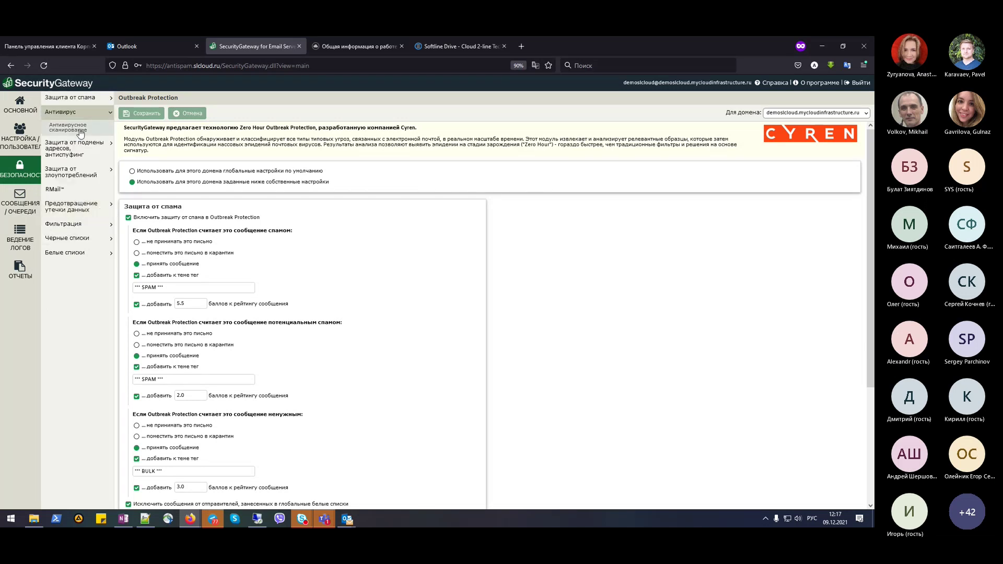
{"action": "scroll", "coordinate": [490, 380], "scroll_direction": "down", "scroll_amount": 4}
{"action": "scroll", "coordinate": [470, 380], "scroll_direction": "up", "scroll_amount": 3}
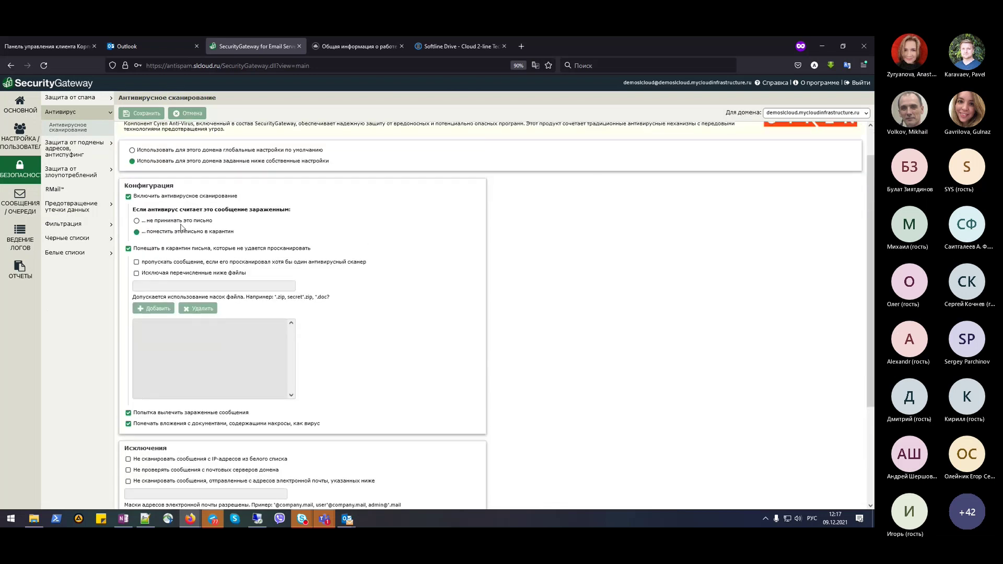
{"action": "scroll", "coordinate": [374, 321], "scroll_direction": "down", "scroll_amount": 3}
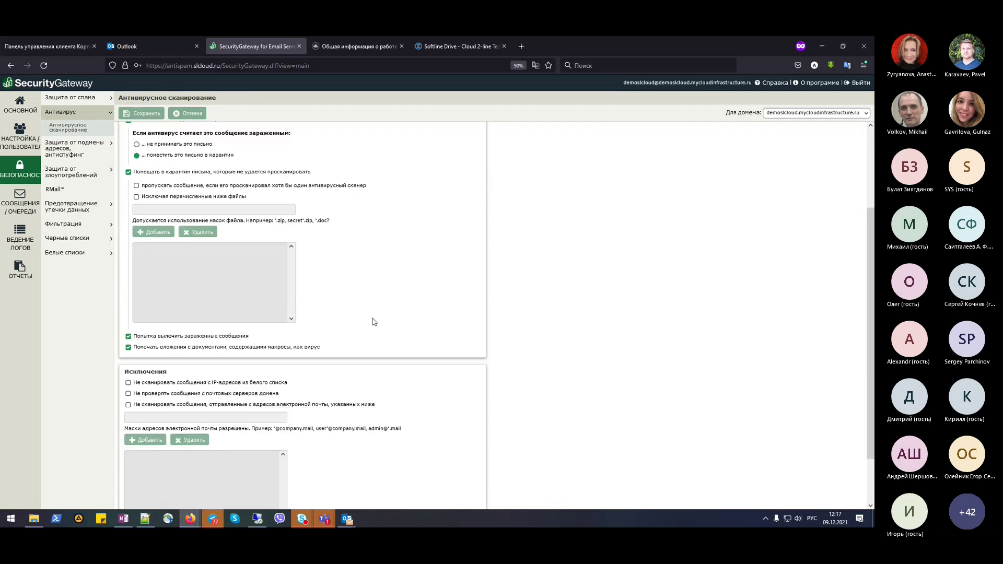
{"action": "scroll", "coordinate": [356, 360], "scroll_direction": "down", "scroll_amount": 2}
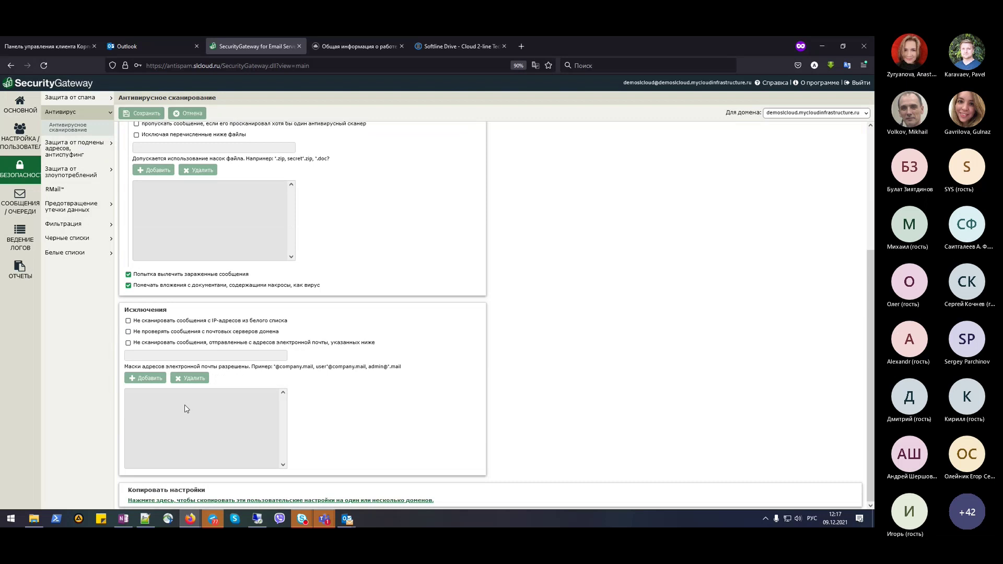
{"action": "left_click", "coordinate": [193, 321]}
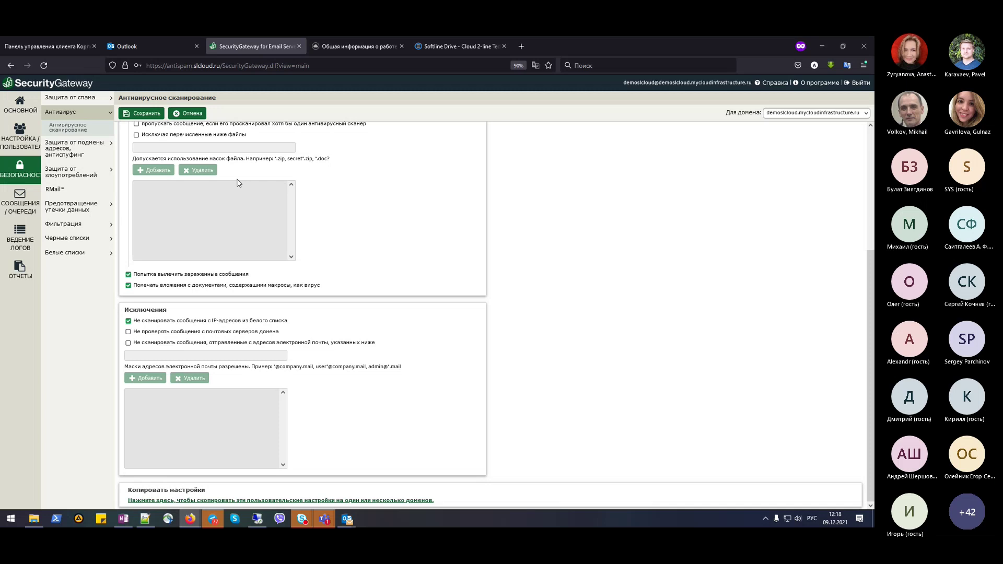
{"action": "left_click", "coordinate": [20, 202]}
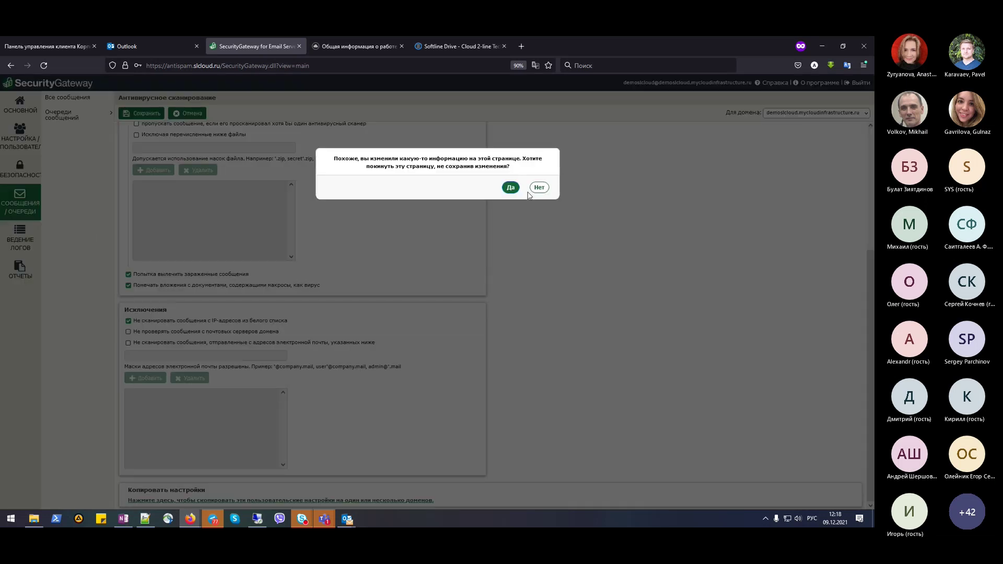
{"action": "left_click", "coordinate": [538, 187]}
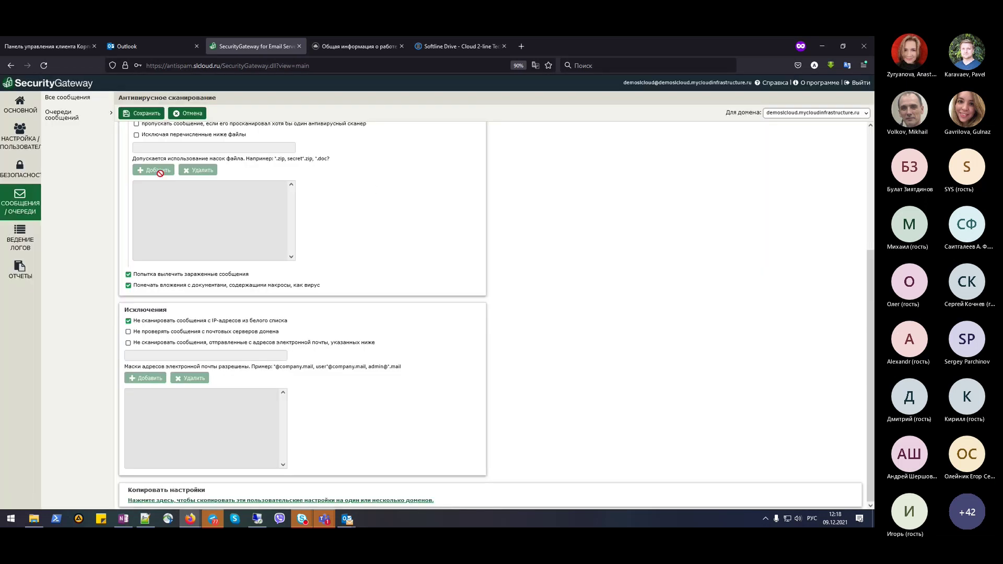
{"action": "left_click", "coordinate": [182, 114]}
{"action": "left_click", "coordinate": [26, 201]}
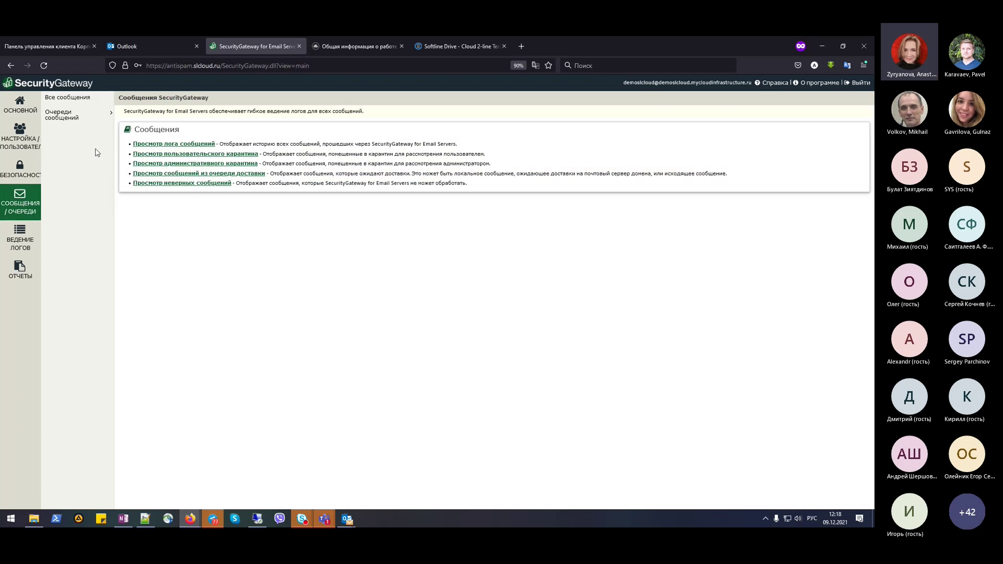
{"action": "left_click", "coordinate": [154, 144]}
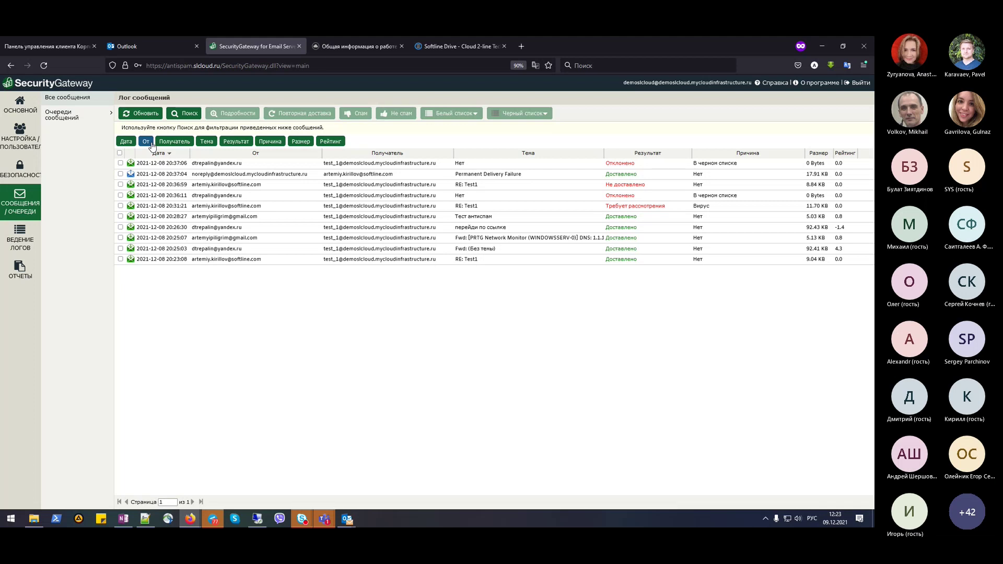
{"action": "left_click", "coordinate": [310, 186]}
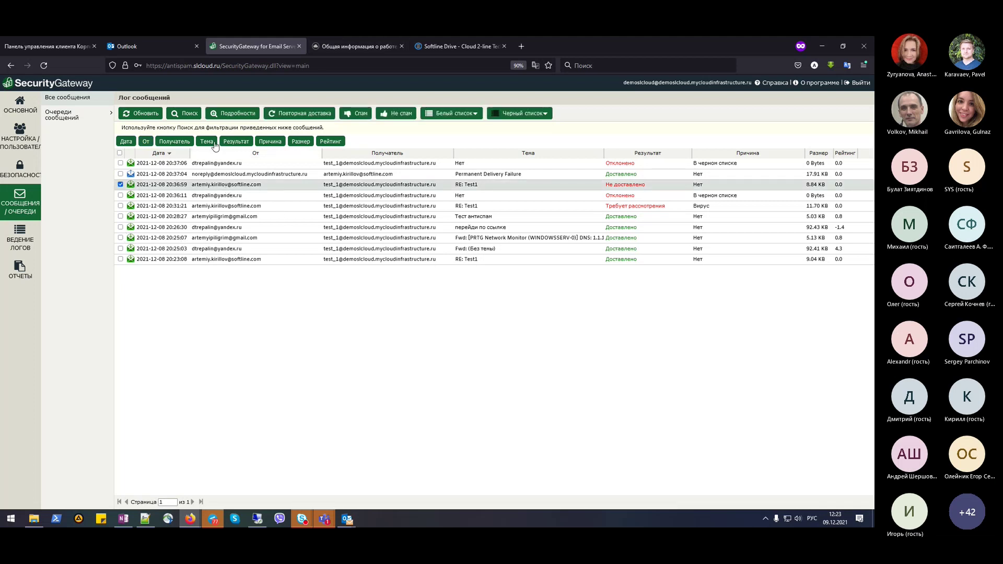
{"action": "left_click", "coordinate": [298, 114]}
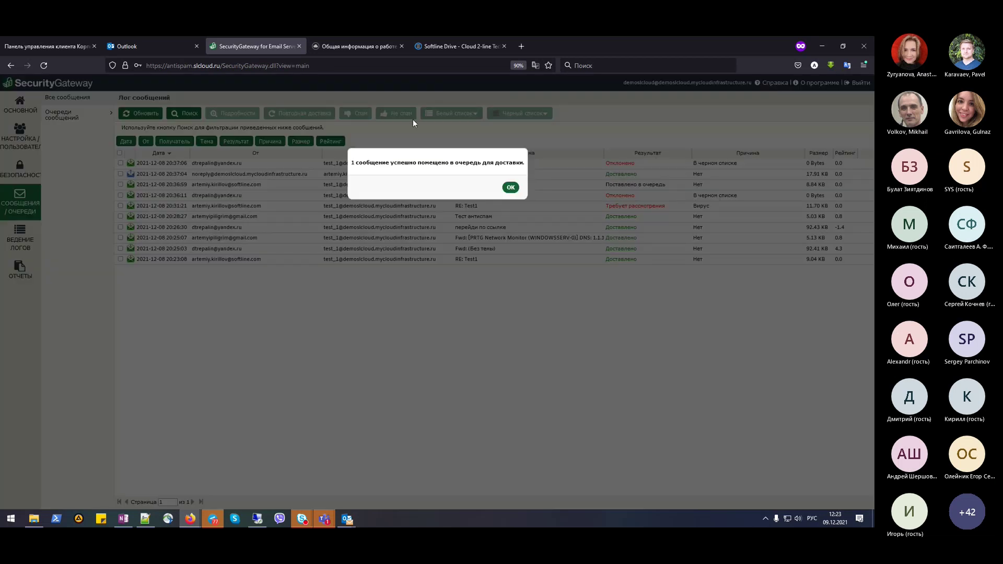
{"action": "left_click", "coordinate": [510, 187]}
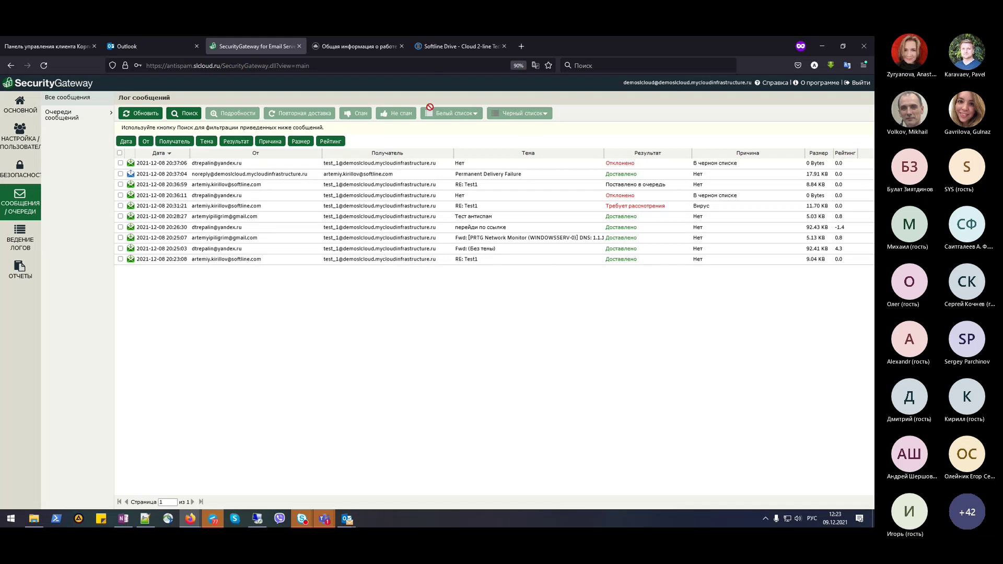
Switch to Softline Drive and review the available desktop, server agent and mobile client installers
{"action": "left_click", "coordinate": [439, 48]}
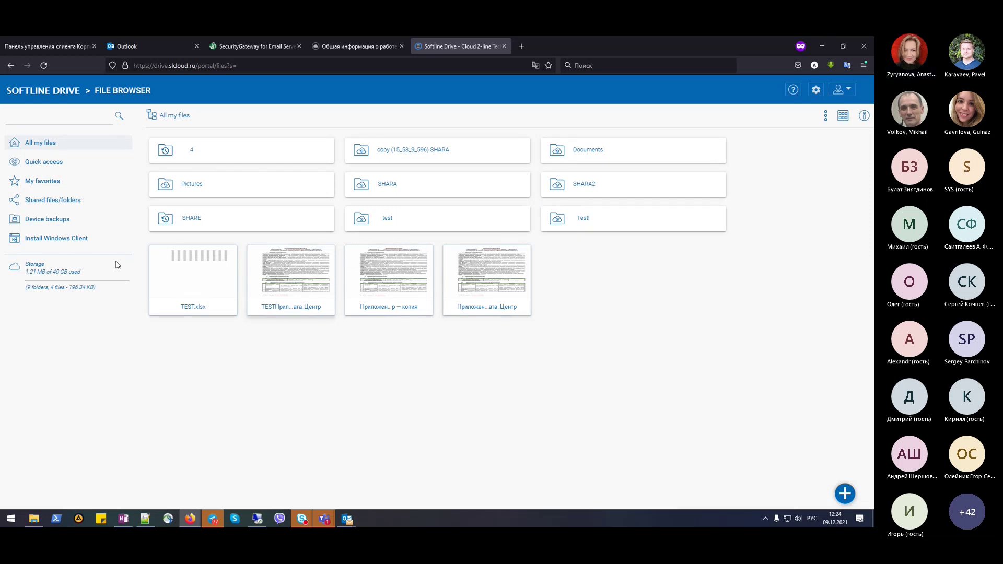
{"action": "left_click", "coordinate": [83, 244]}
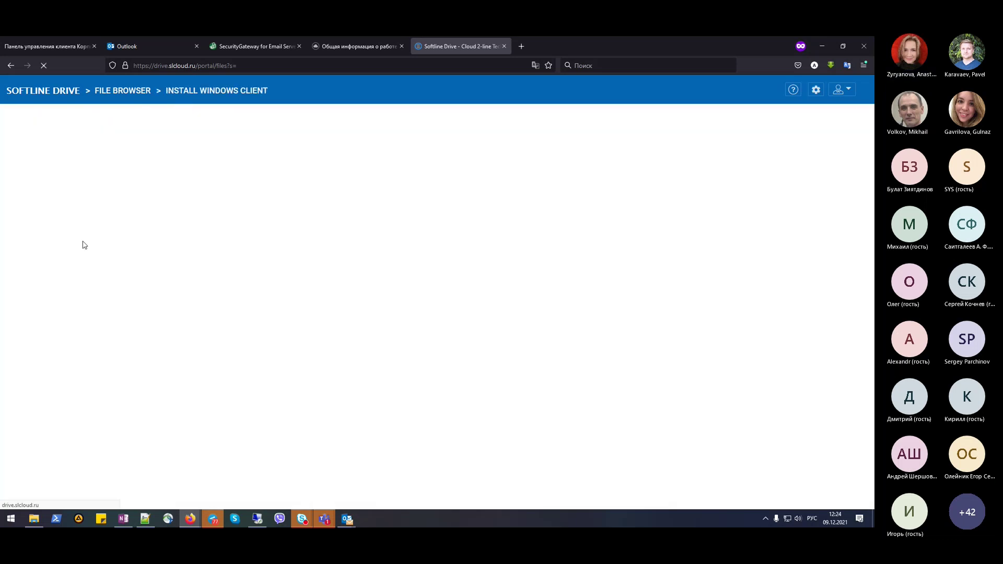
{"action": "scroll", "coordinate": [576, 310], "scroll_direction": "down", "scroll_amount": 2}
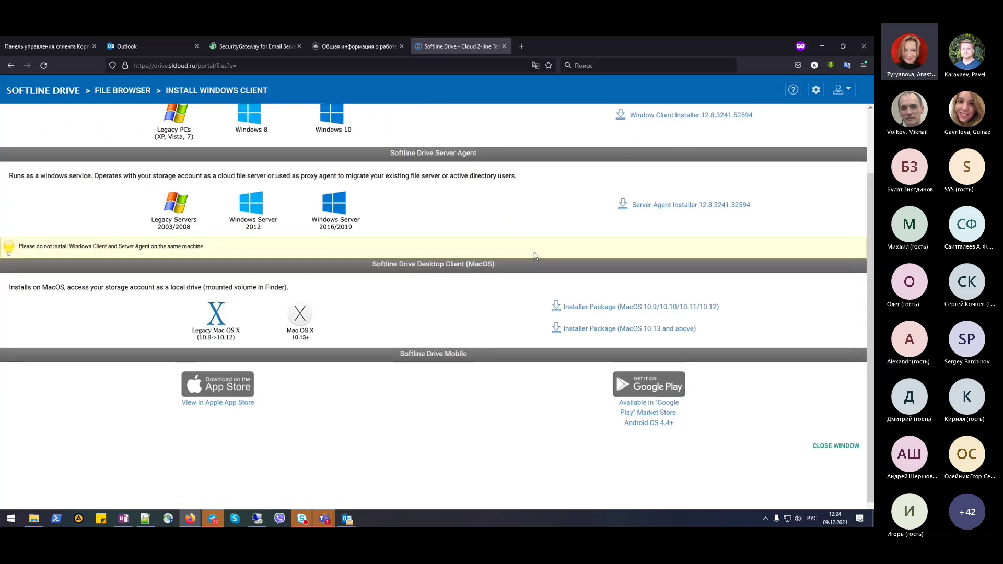
{"action": "scroll", "coordinate": [534, 256], "scroll_direction": "up", "scroll_amount": 3}
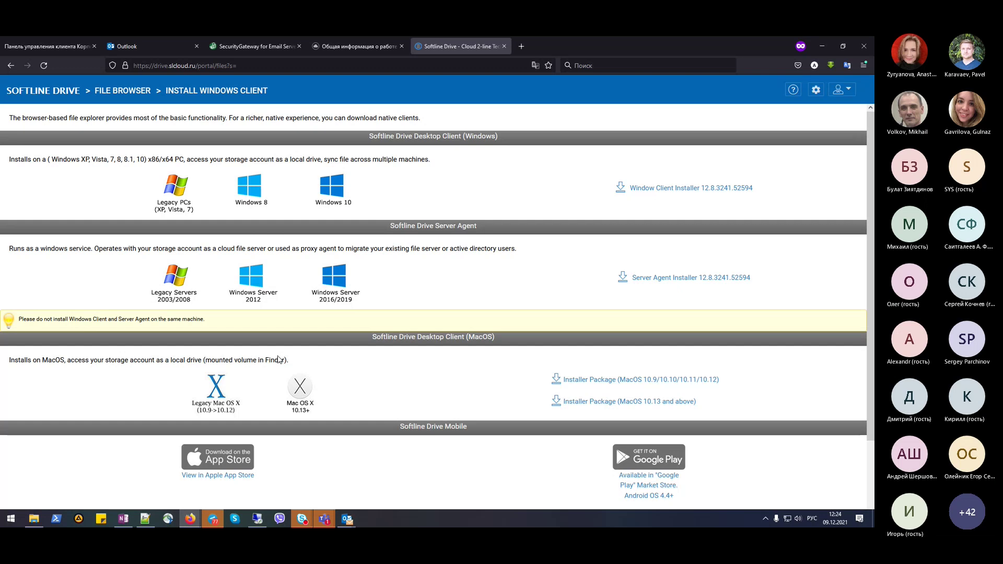
Return to the file browser and open TEST.xlsx with the default viewer
{"action": "left_click", "coordinate": [123, 91]}
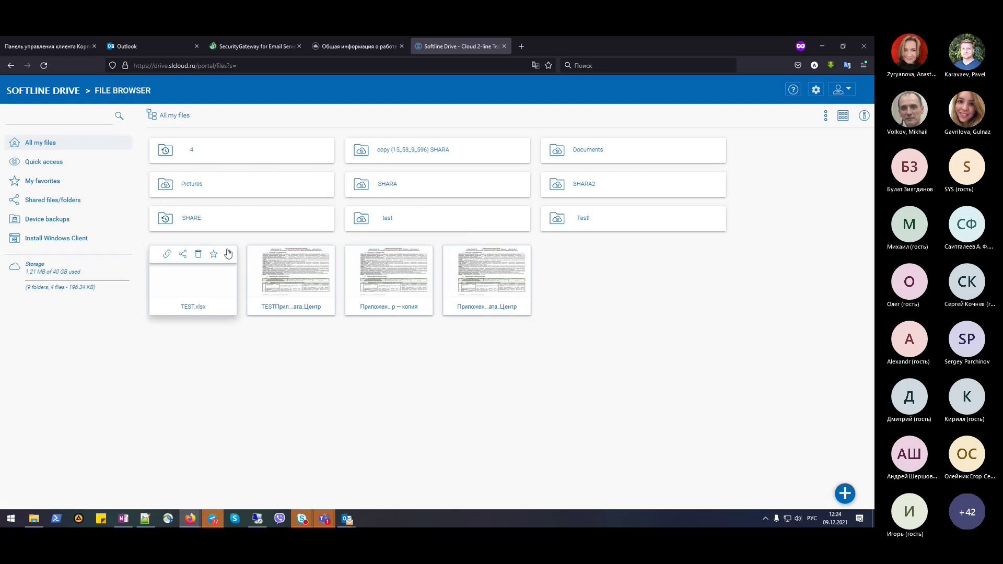
{"action": "mouse_move", "coordinate": [226, 269]}
{"action": "left_click", "coordinate": [229, 255]}
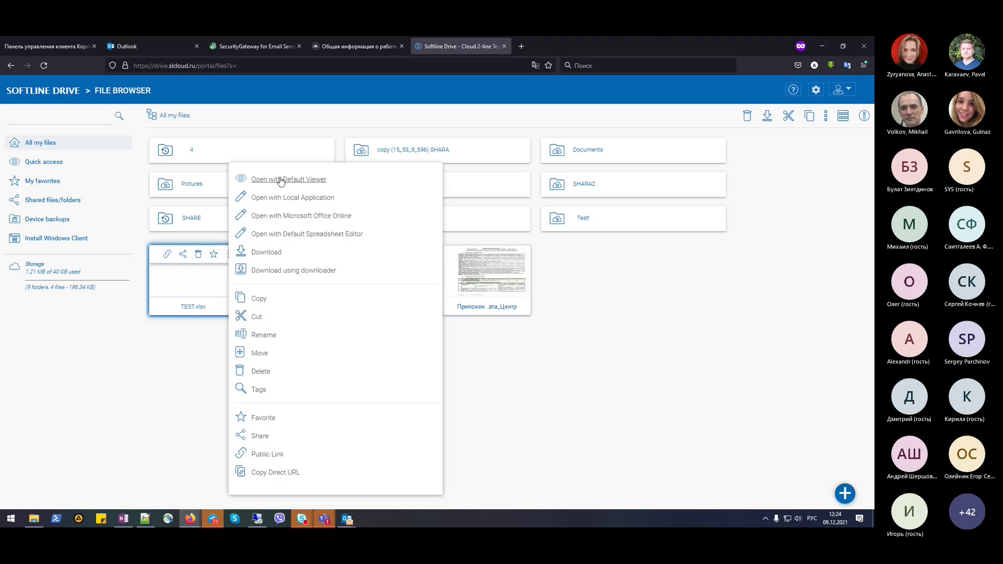
{"action": "left_click", "coordinate": [258, 181]}
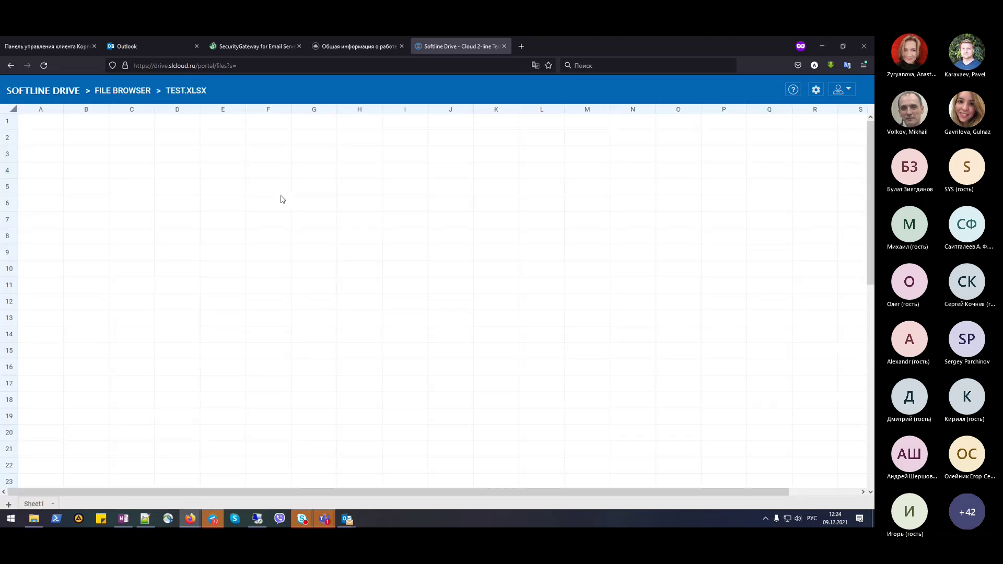
Return to the file browser, enable a public link for the SHARA folder through its sharing options, and select the link address
{"action": "left_click", "coordinate": [134, 92]}
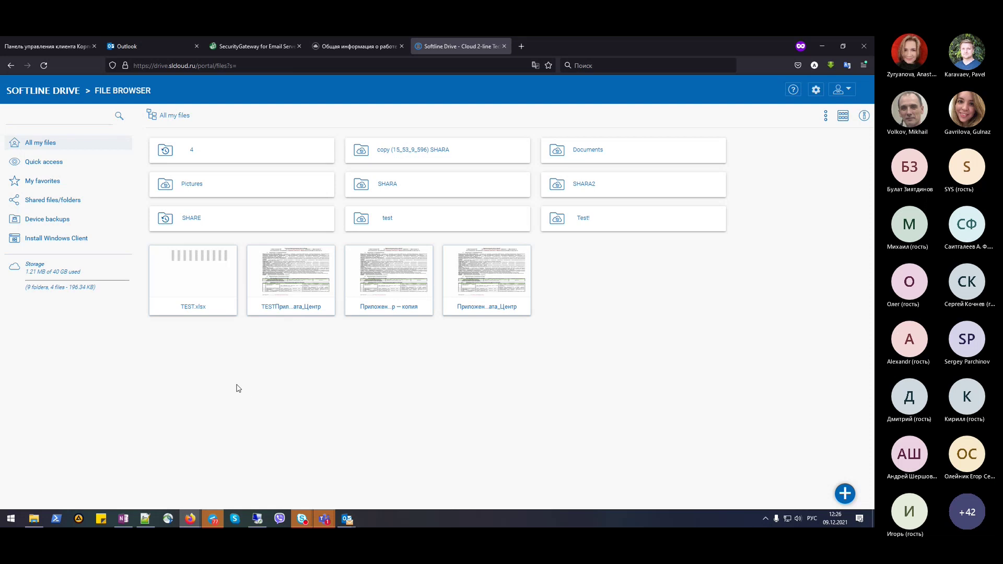
{"action": "left_click", "coordinate": [522, 185]}
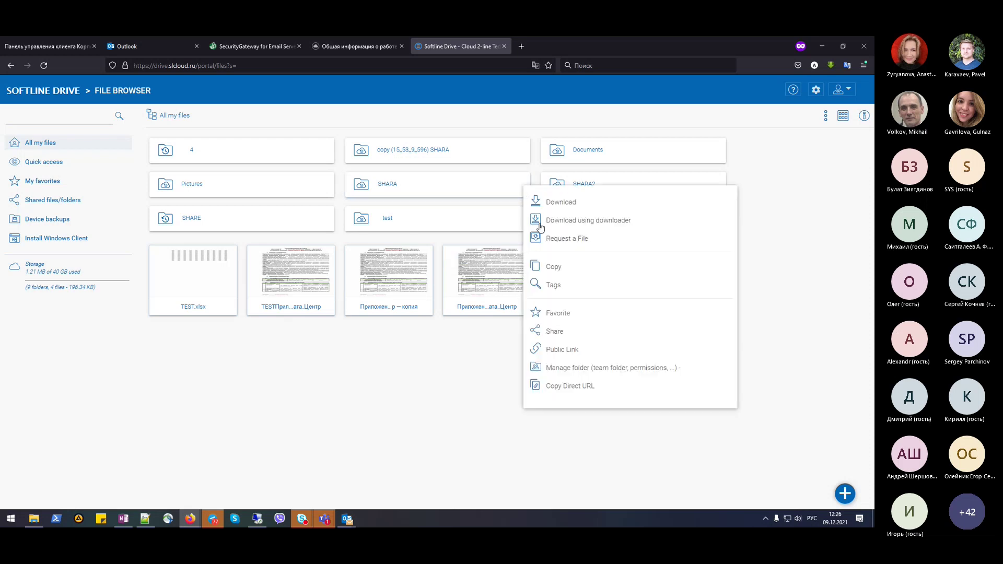
{"action": "left_click", "coordinate": [549, 332]}
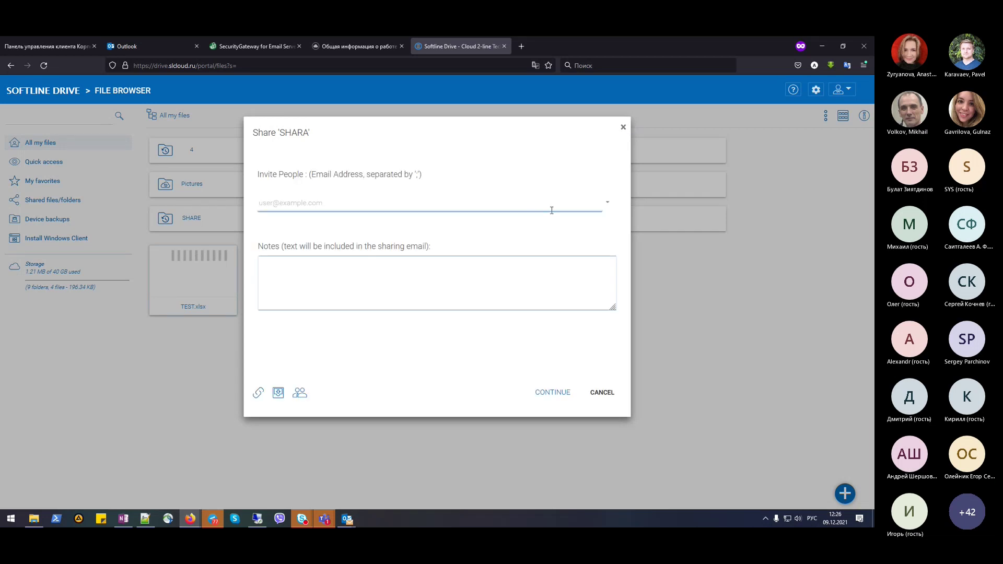
{"action": "left_click", "coordinate": [258, 392]}
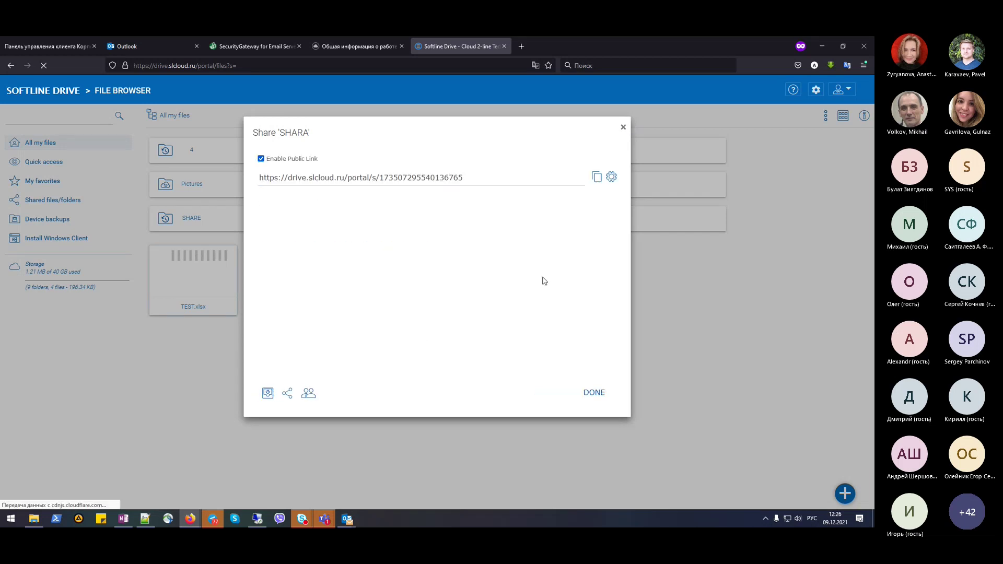
{"action": "left_click_drag", "start_coordinate": [470, 177], "coordinate": [245, 167]}
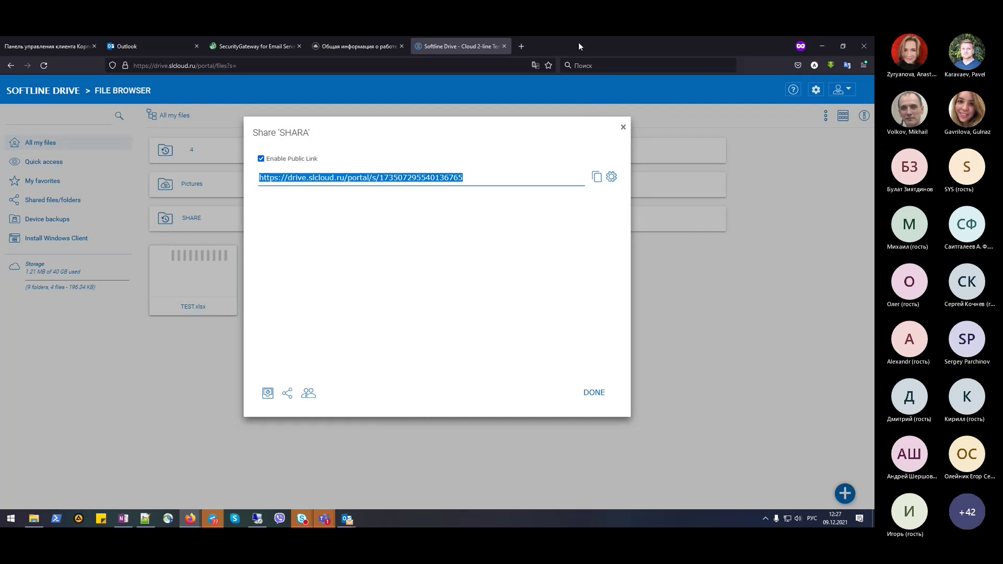
{"action": "left_click", "coordinate": [624, 128]}
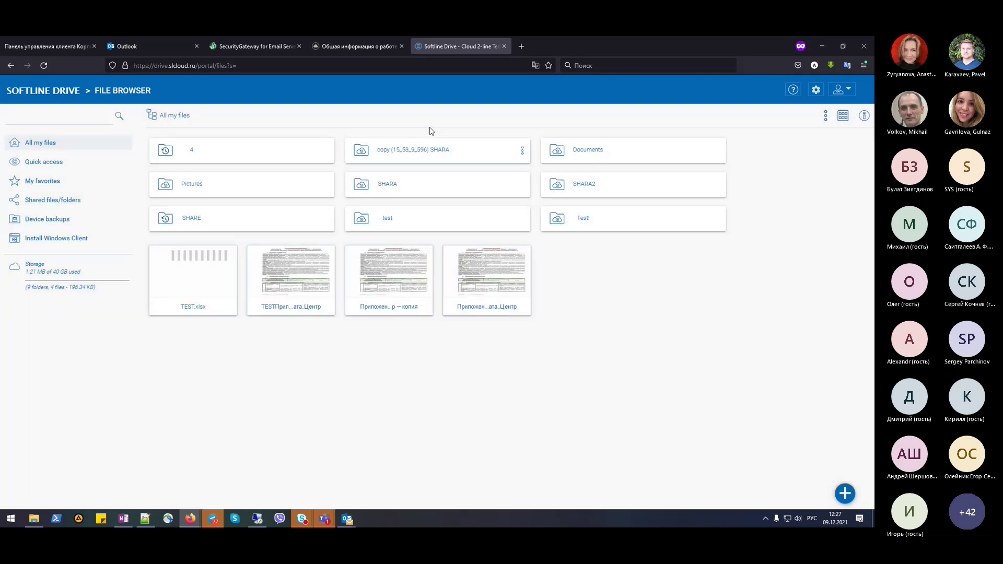
Switch to the Softline knowledge base page on Exchange and Skype for Business administration and select its web address
{"action": "left_click", "coordinate": [358, 47]}
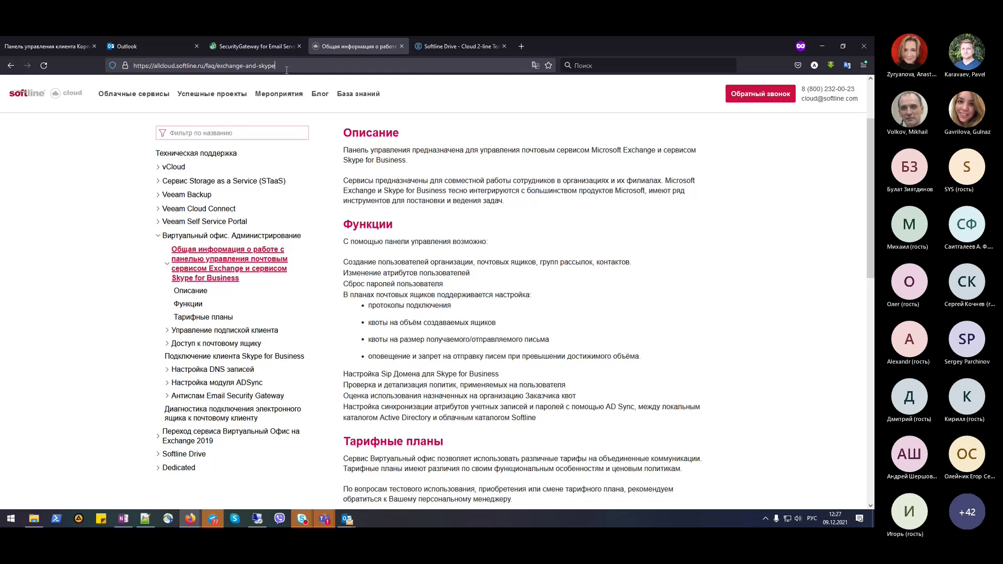
{"action": "left_click", "coordinate": [157, 65]}
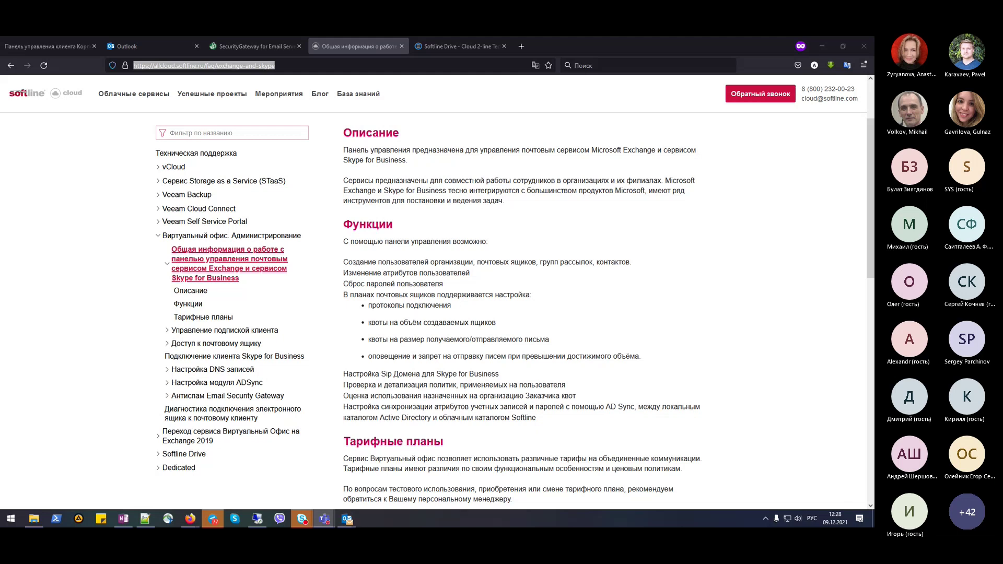
Revisit the Test_1 mailbox settings in the Exchange control panel and the SecurityGateway message log
{"action": "left_click", "coordinate": [31, 46]}
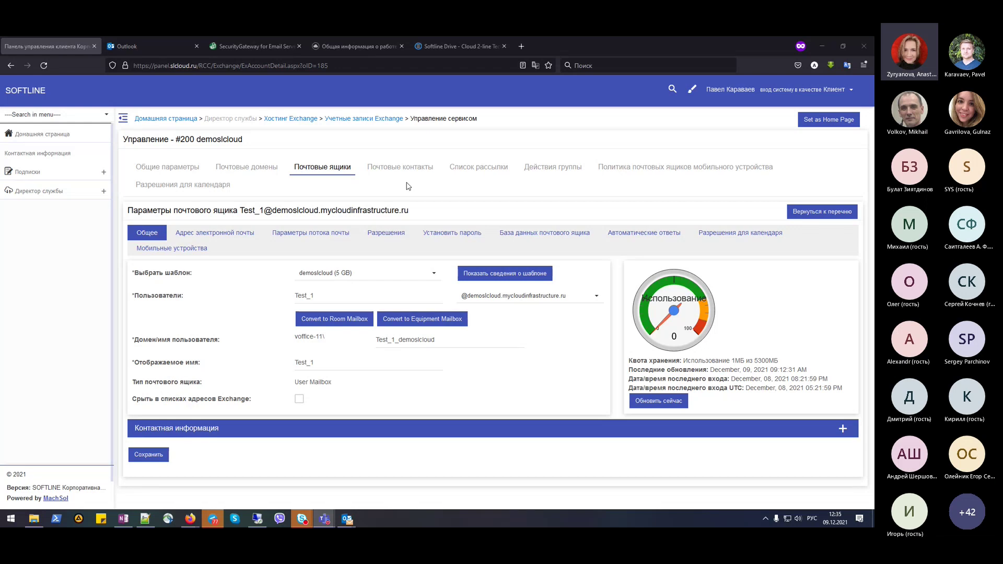
{"action": "left_click", "coordinate": [276, 47]}
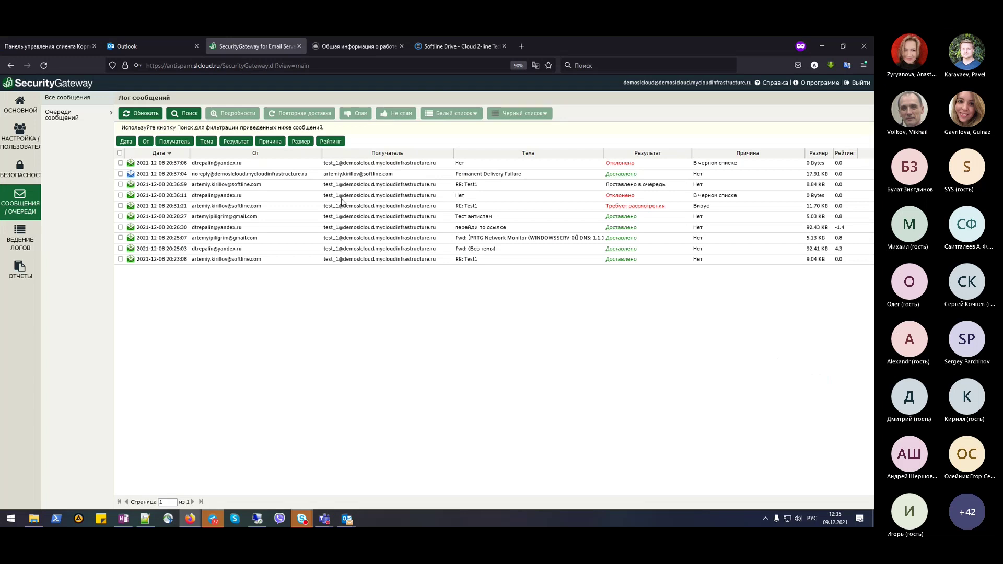